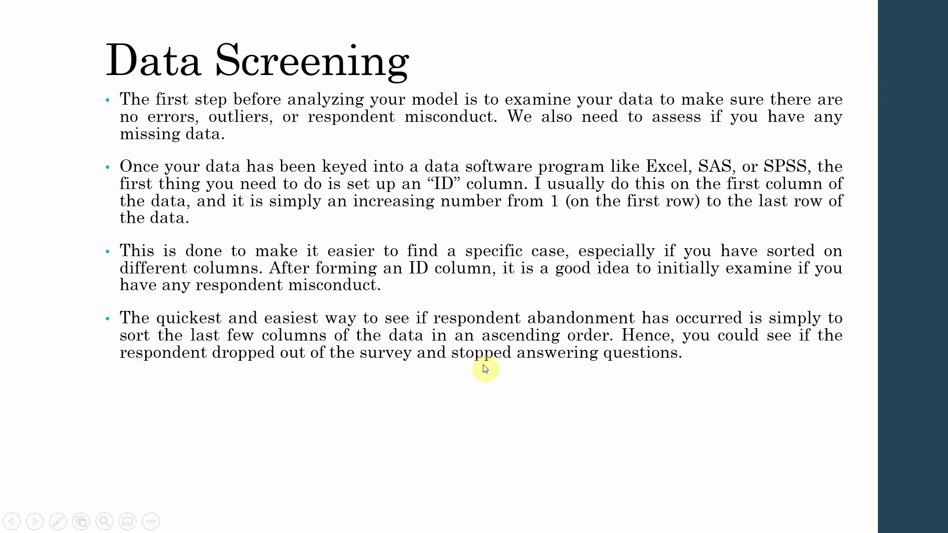
Advance the slide show to reveal the bullet about deleting incomplete rows
click(567, 416)
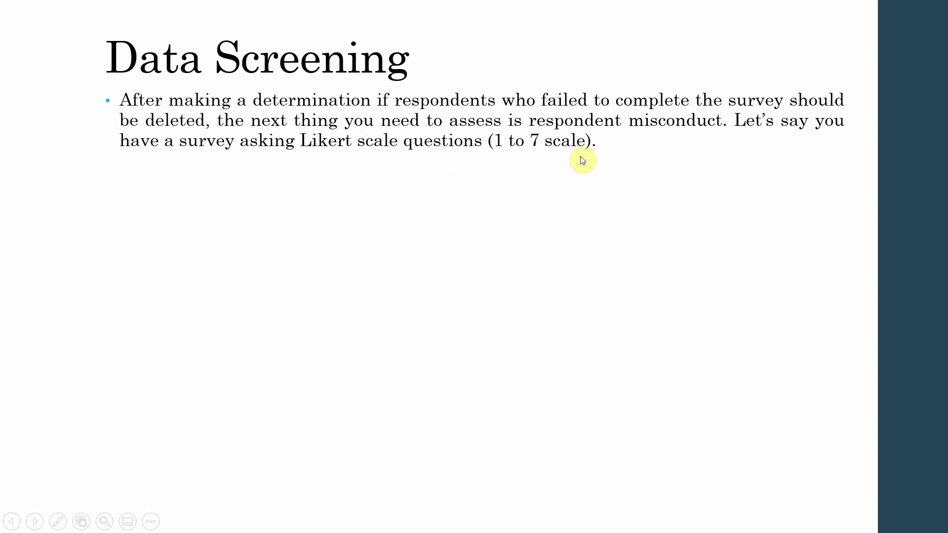
Reveal the bullets on identical answers to every question and yea-saying
click(575, 200)
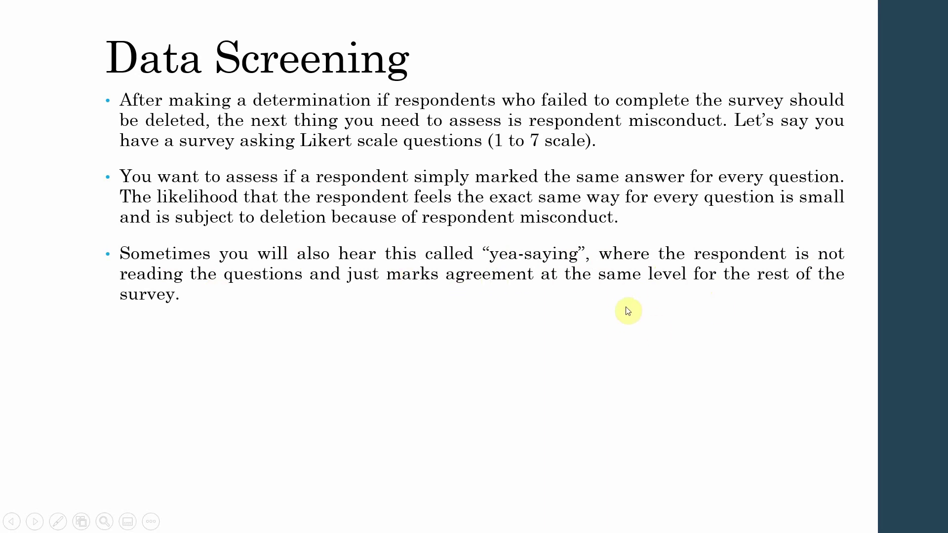
Show the attention-check bullet and exit to slide 6 on the .25 standard deviation threshold
click(552, 311)
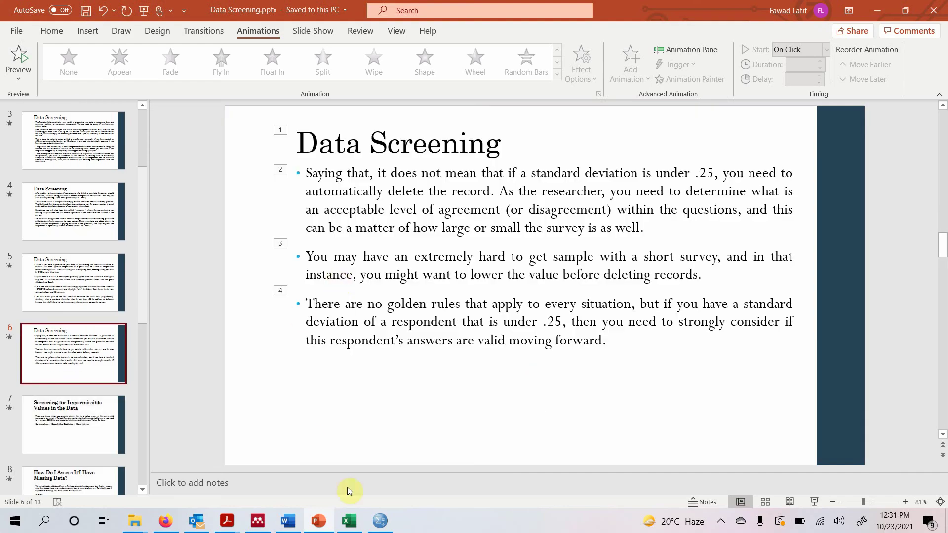
In Excel, enter =STDEV.P(D2:AW2) in cell AX2, returning 1.777432
click(349, 521)
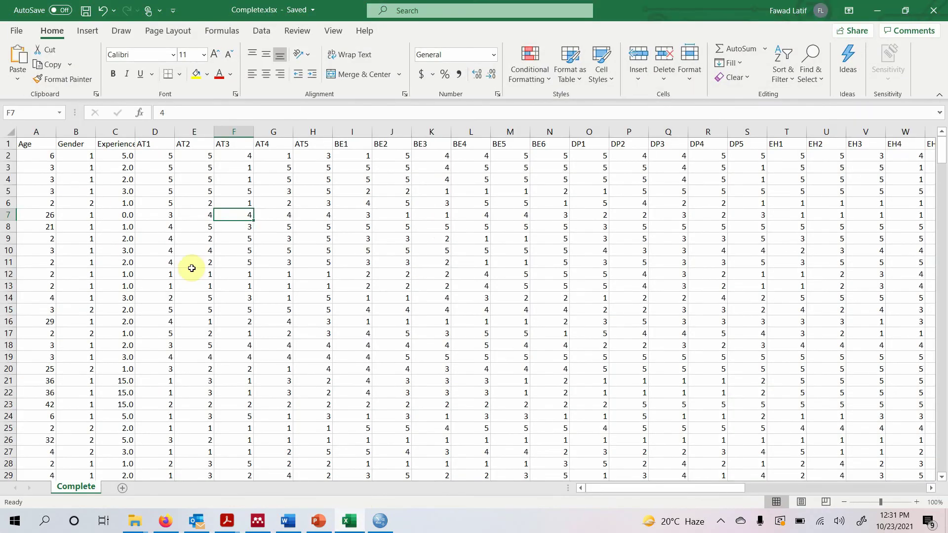
drag(595, 488, 943, 488)
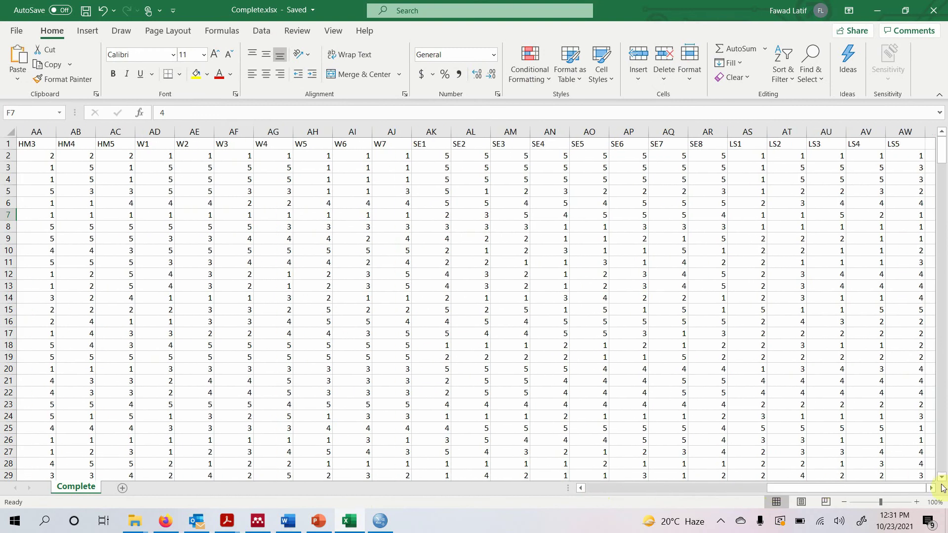
click(929, 489)
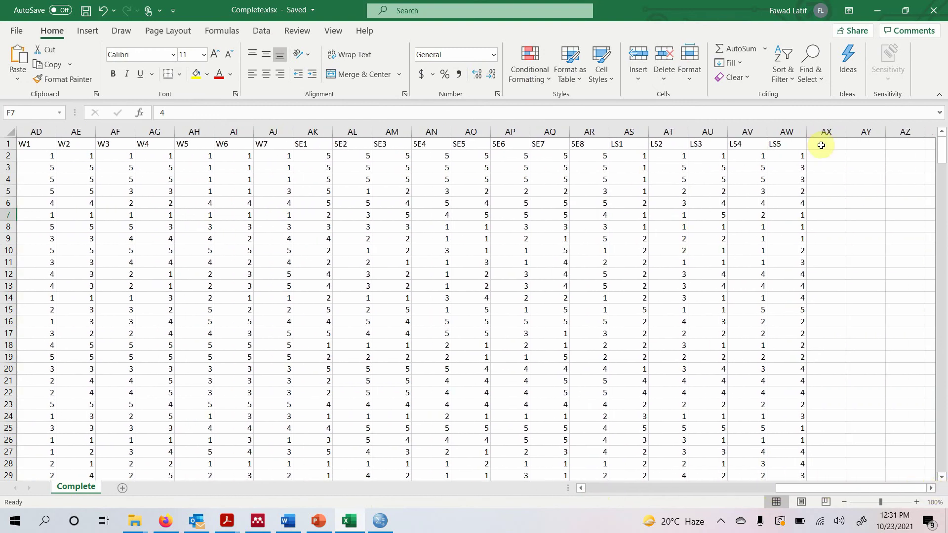
click(821, 147)
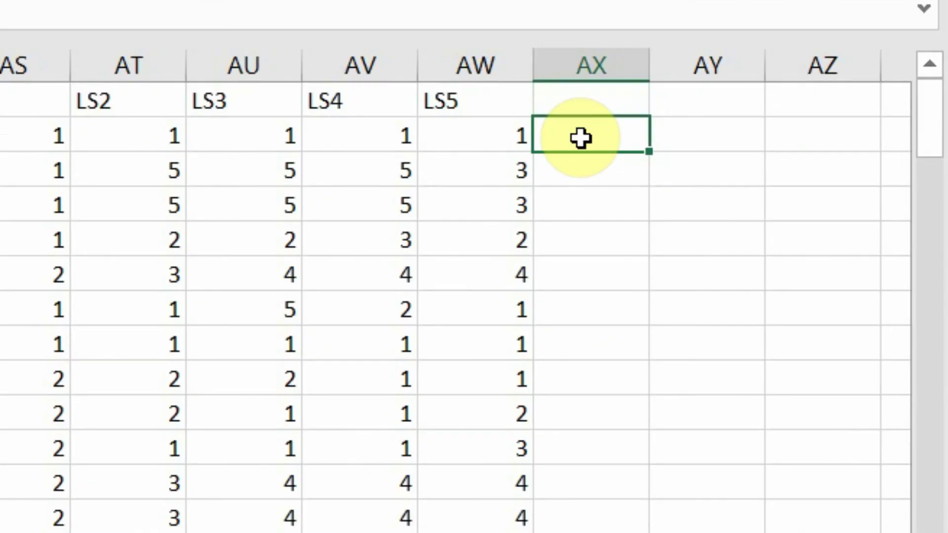
text(=std)
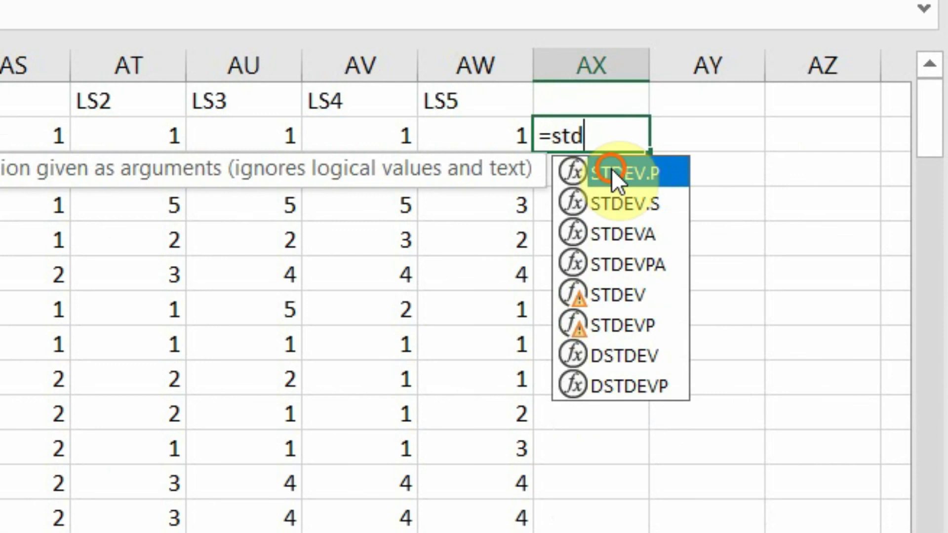
double_click(612, 170)
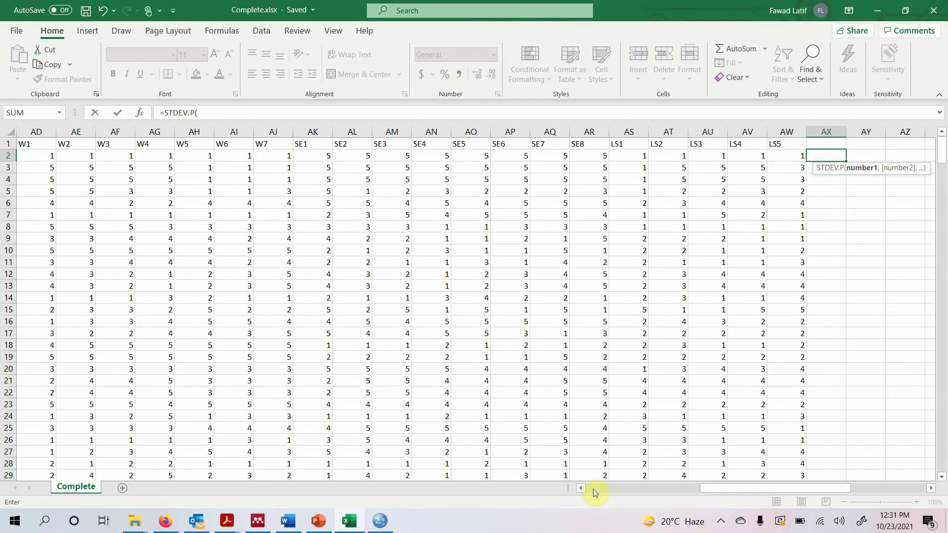
click(593, 489)
drag(593, 488, 569, 487)
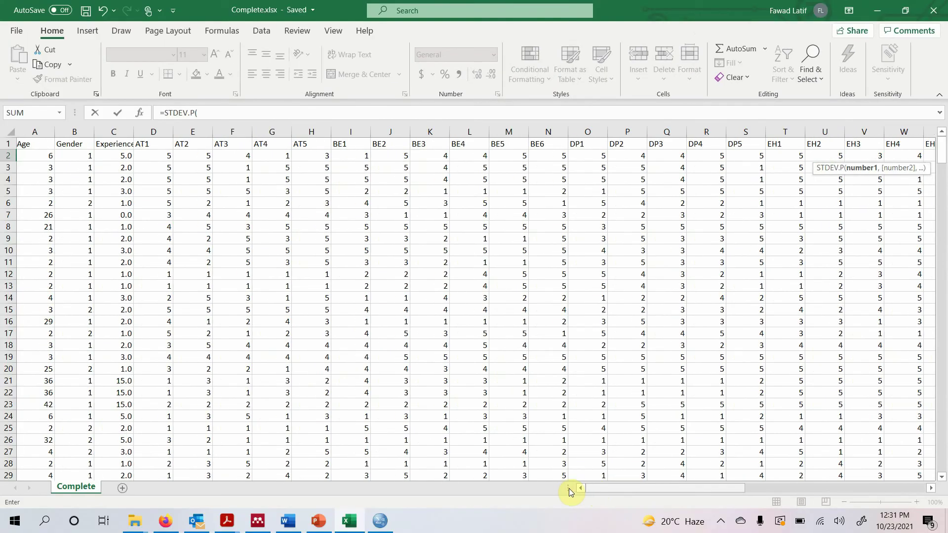
drag(149, 154, 840, 159)
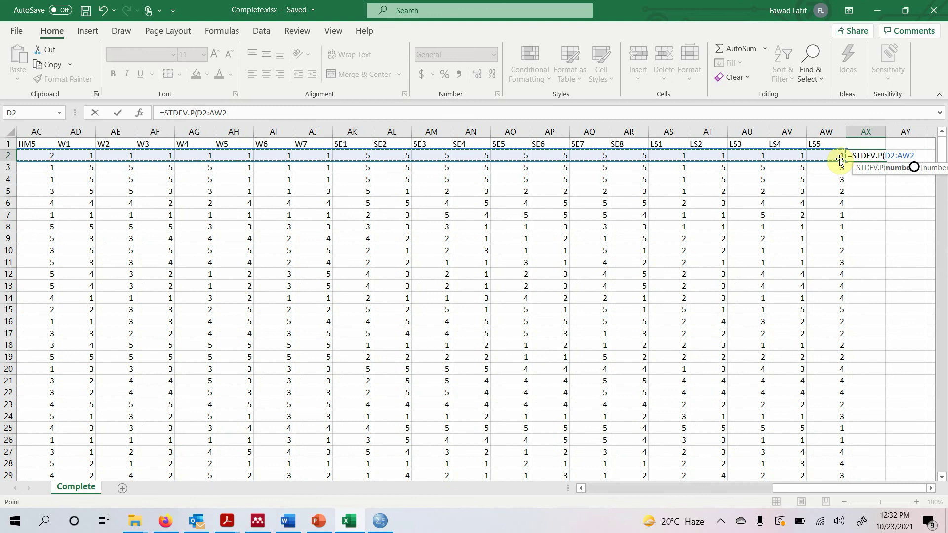
key(Return)
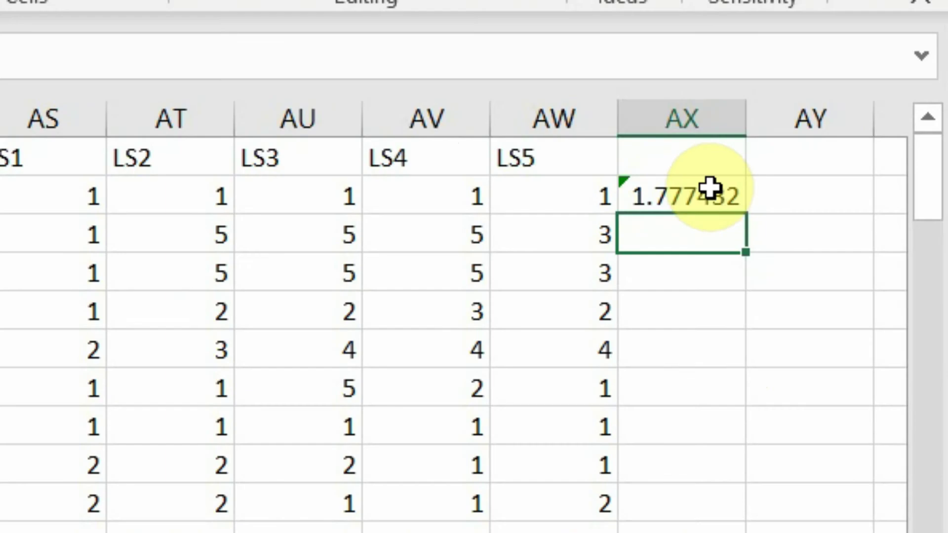
Fill the AX2 formula down to row 353 and check the last values, ending at 0.208514
click(721, 195)
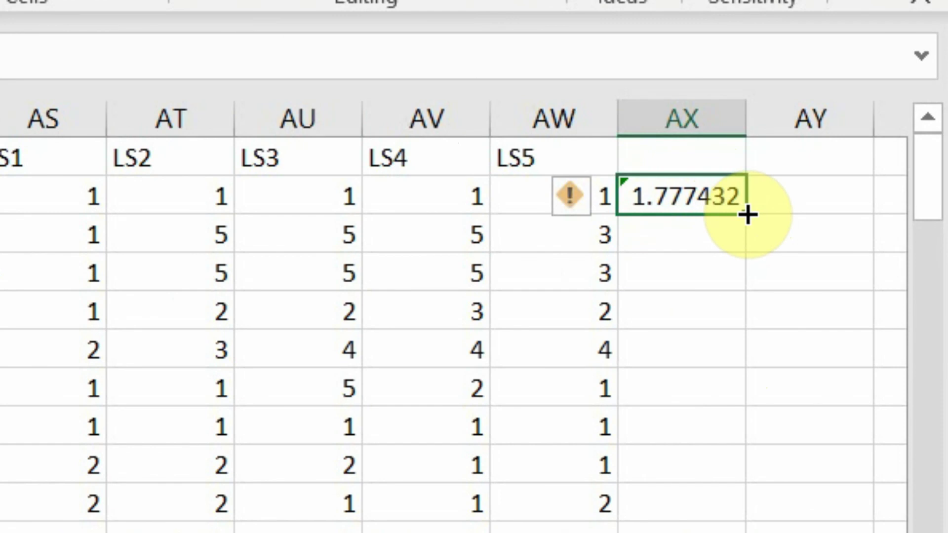
double_click(746, 213)
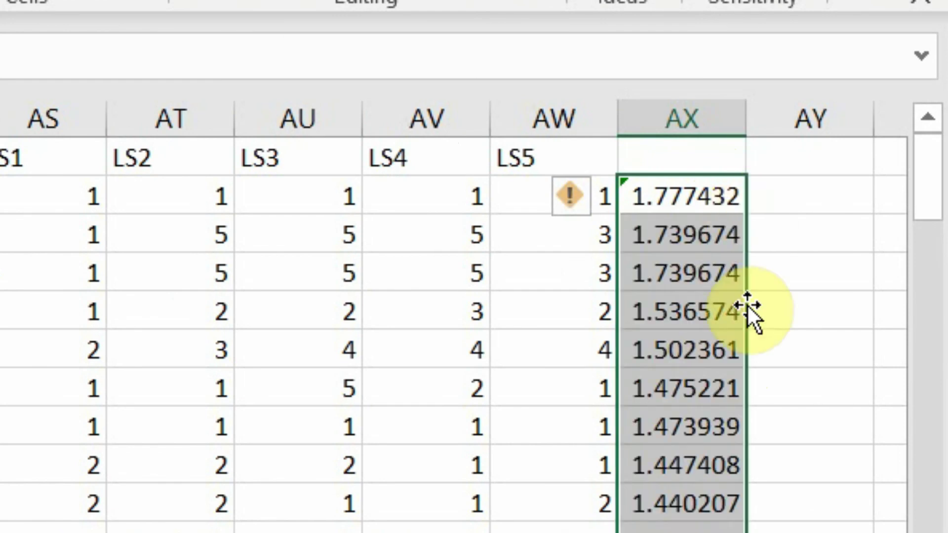
scroll(688, 383, down, 5)
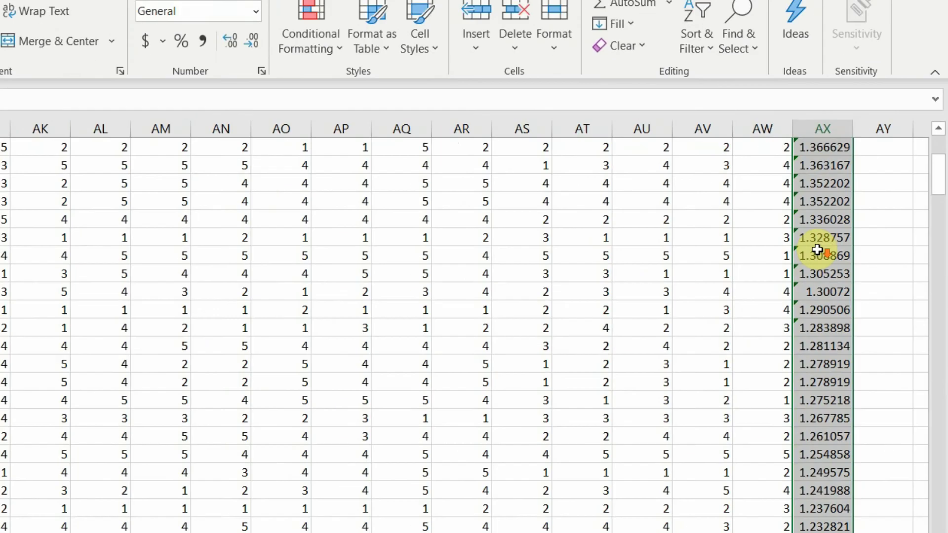
scroll(818, 249, down, 20)
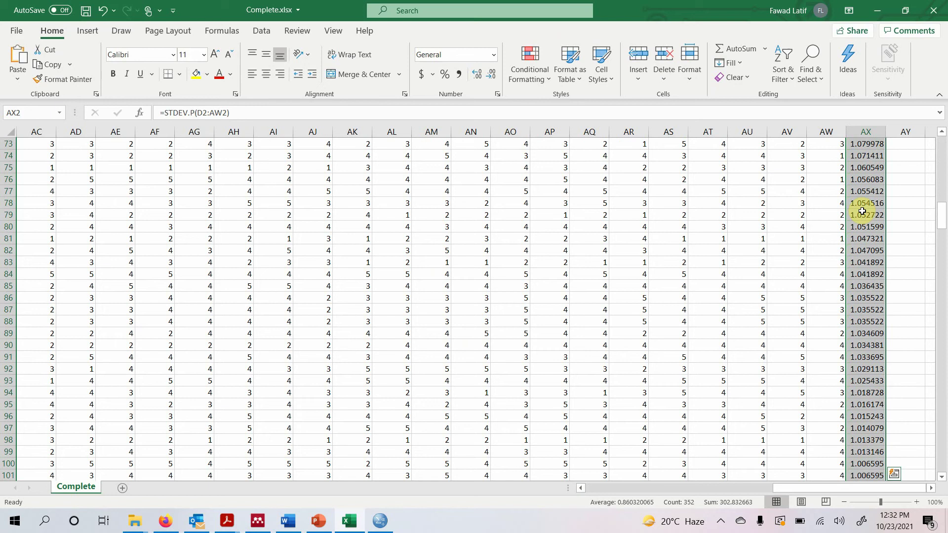
scroll(861, 211, down, 20)
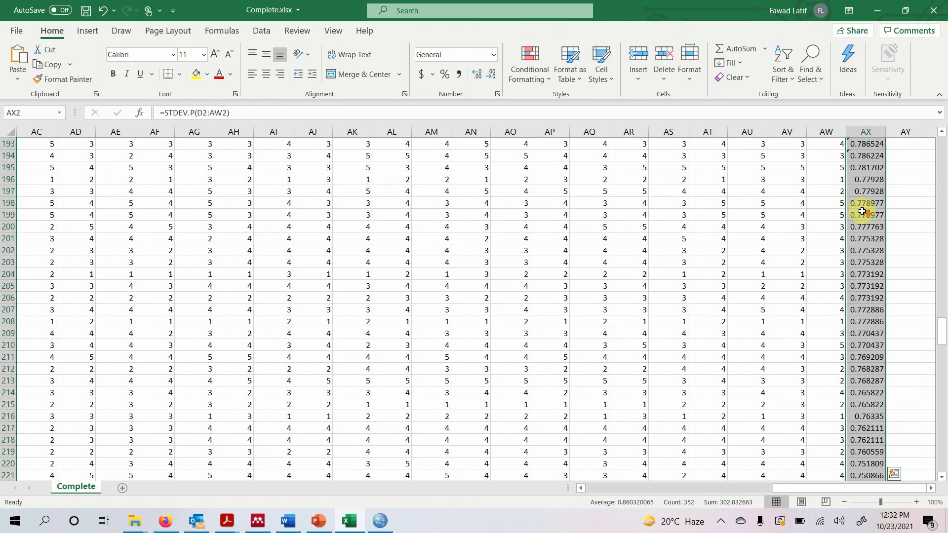
scroll(862, 211, down, 20)
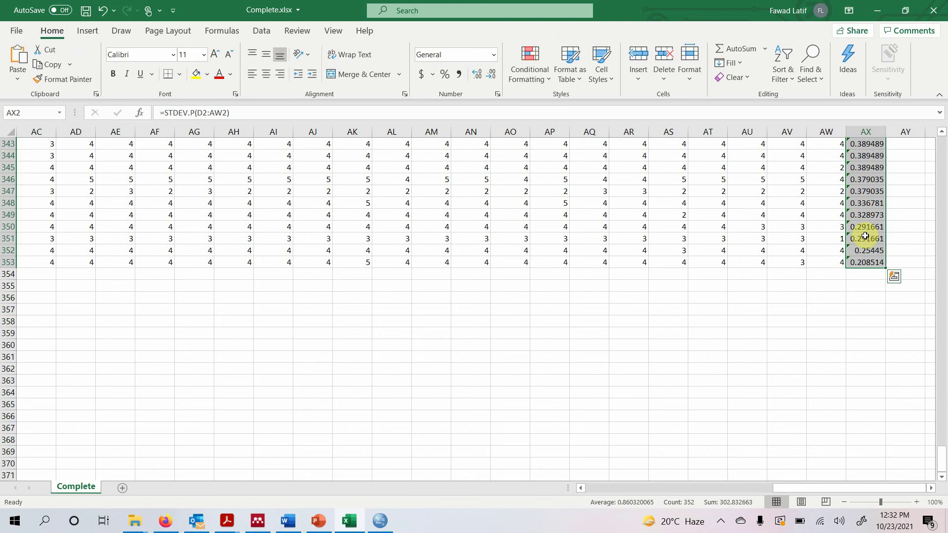
drag(863, 260, 862, 241)
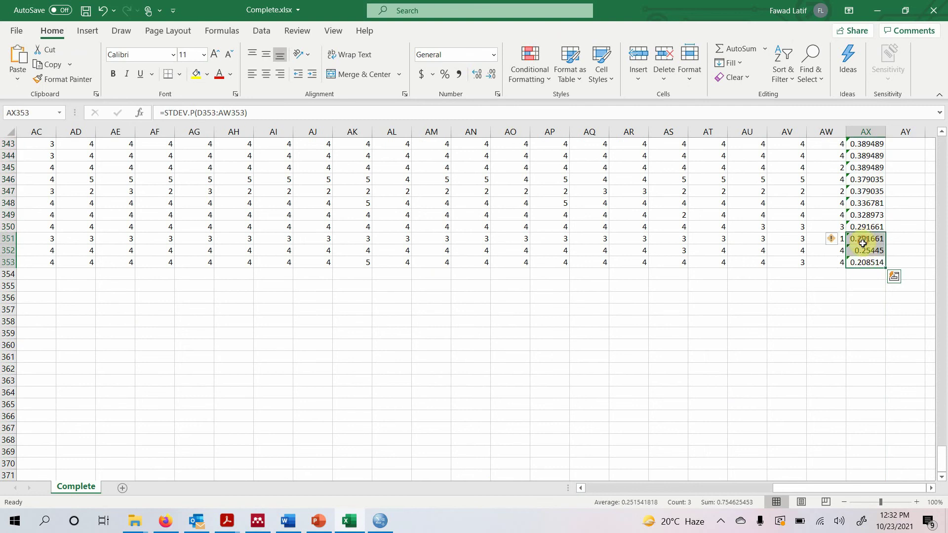
scroll(863, 243, up, 20)
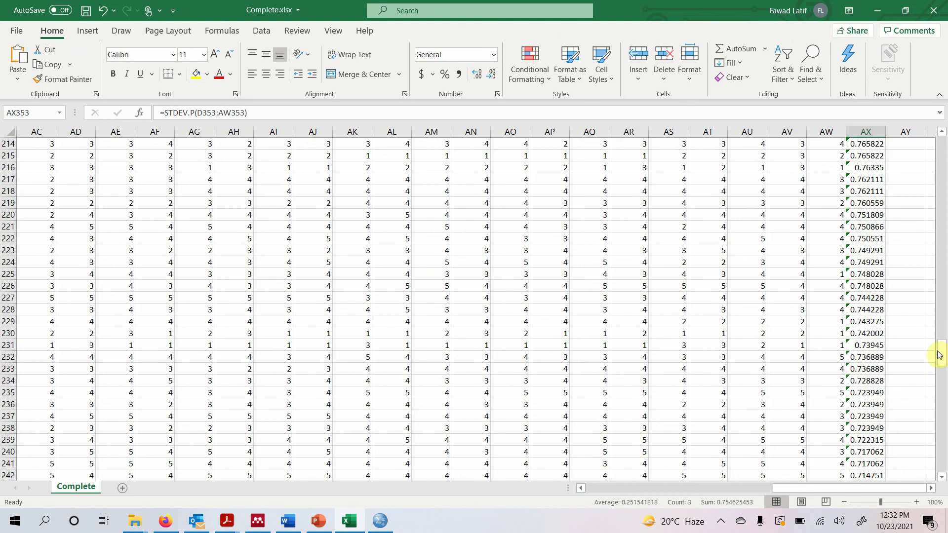
drag(937, 355, 937, 148)
Sort column AX smallest to largest, expanding the sort to entire respondent rows
click(865, 131)
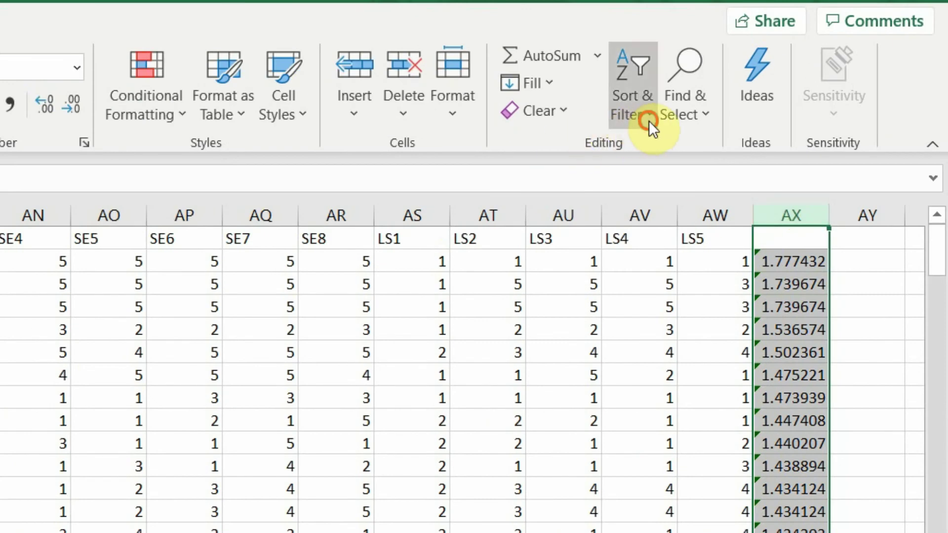
click(680, 109)
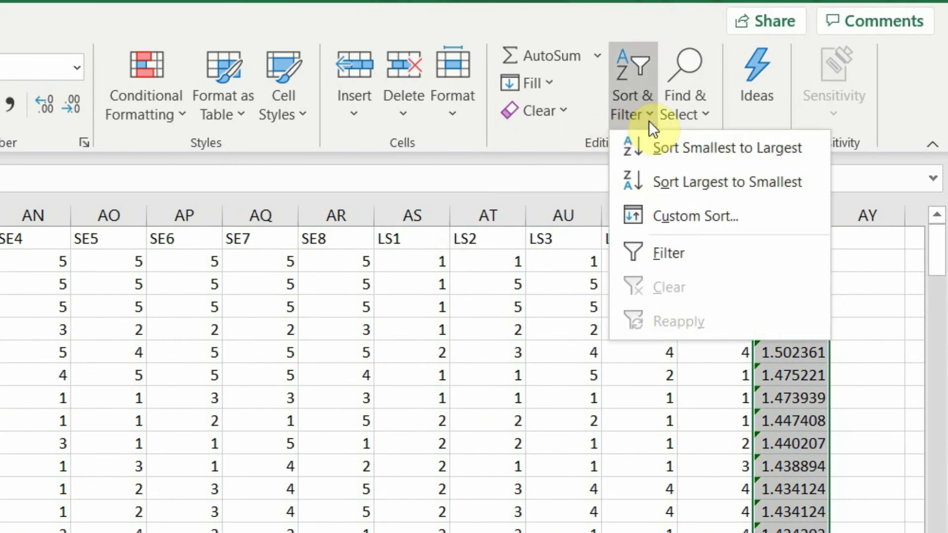
click(680, 147)
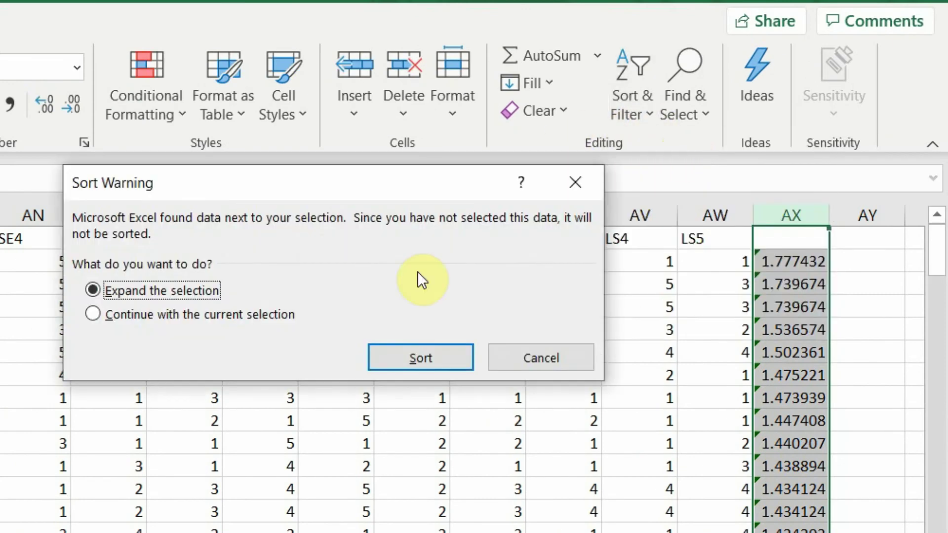
click(408, 356)
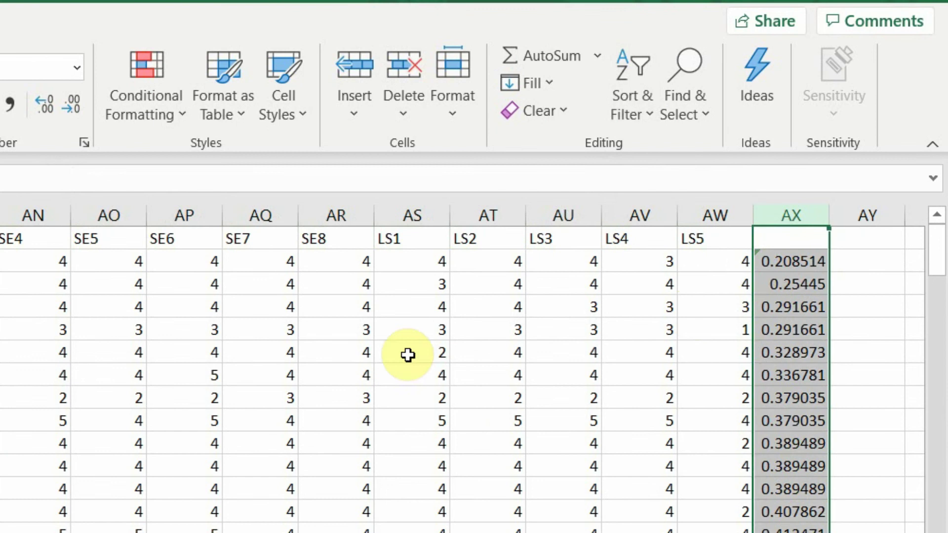
Check the lowest values 0.208514 and 0.25445, then select the lowest-variance respondent's row
click(765, 264)
click(792, 284)
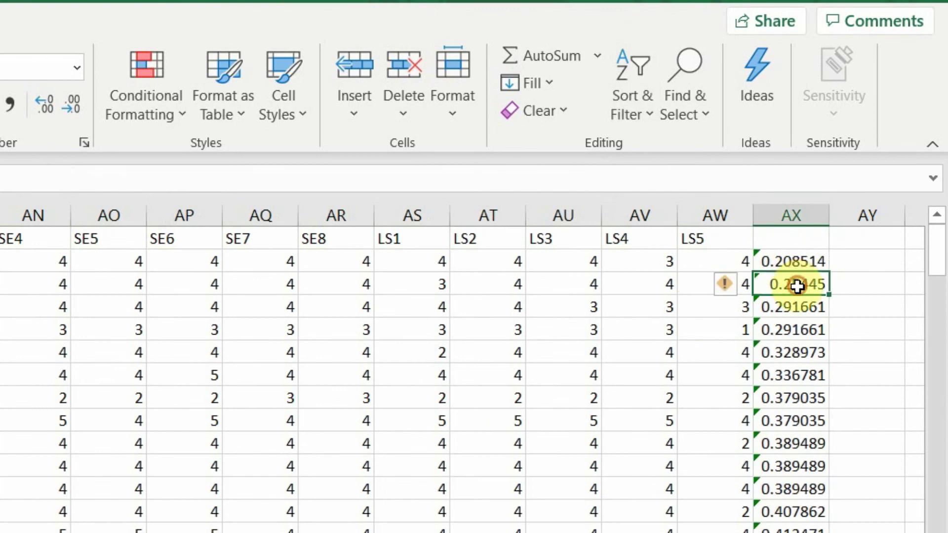
click(790, 260)
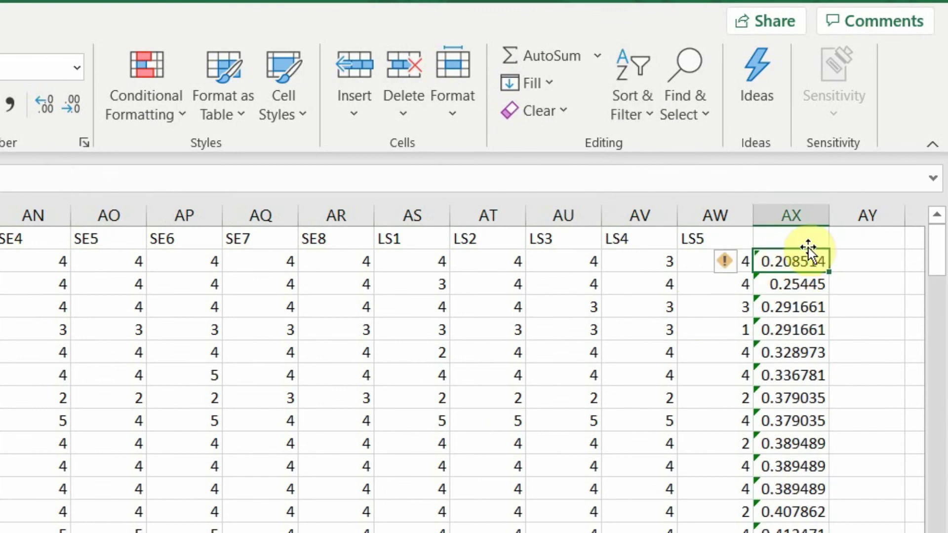
click(800, 283)
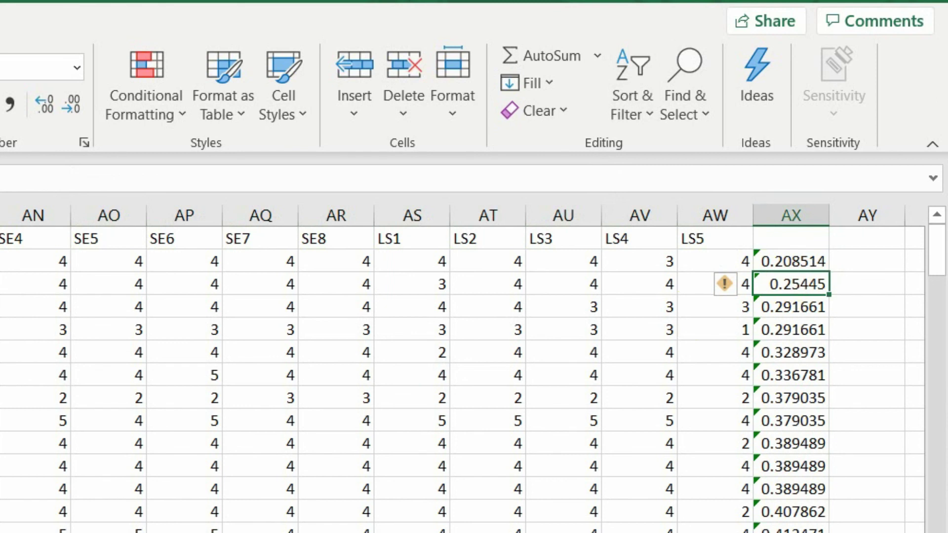
click(2, 260)
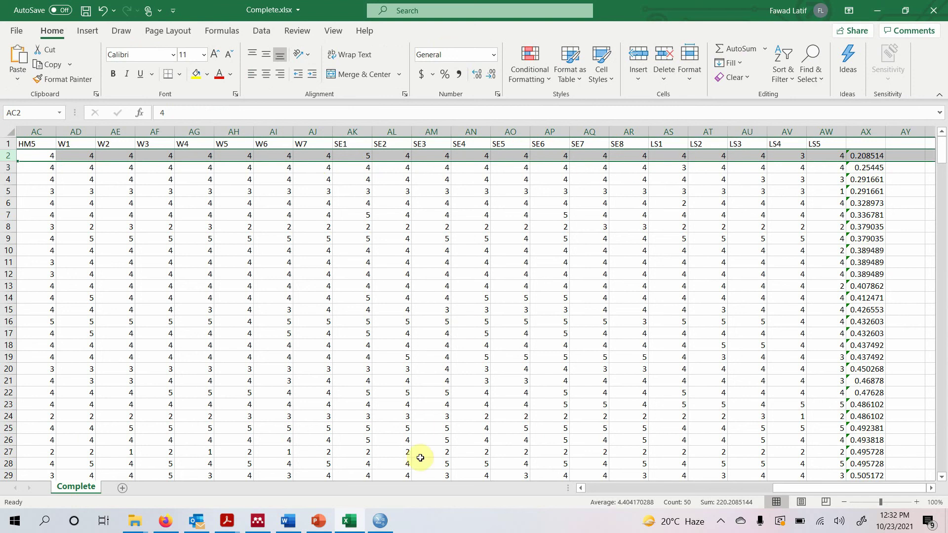
click(315, 522)
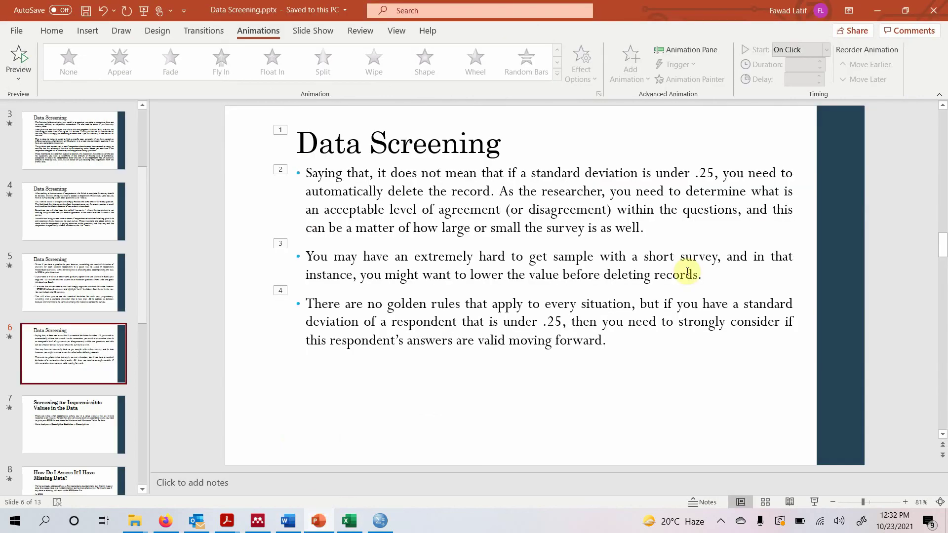